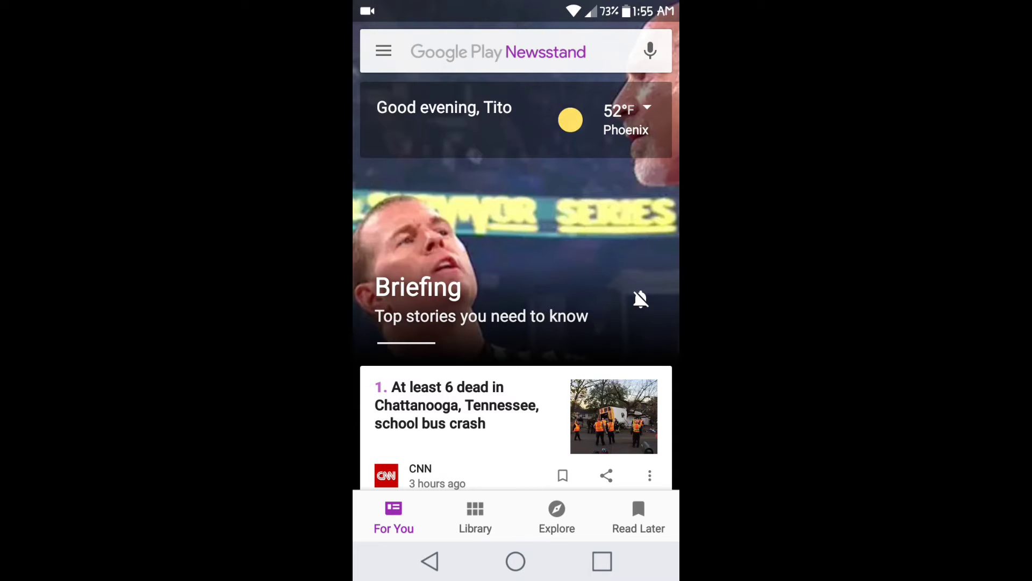
{"action": "scroll", "coordinate": [516, 258], "scroll_direction": "down", "scroll_amount": 5}
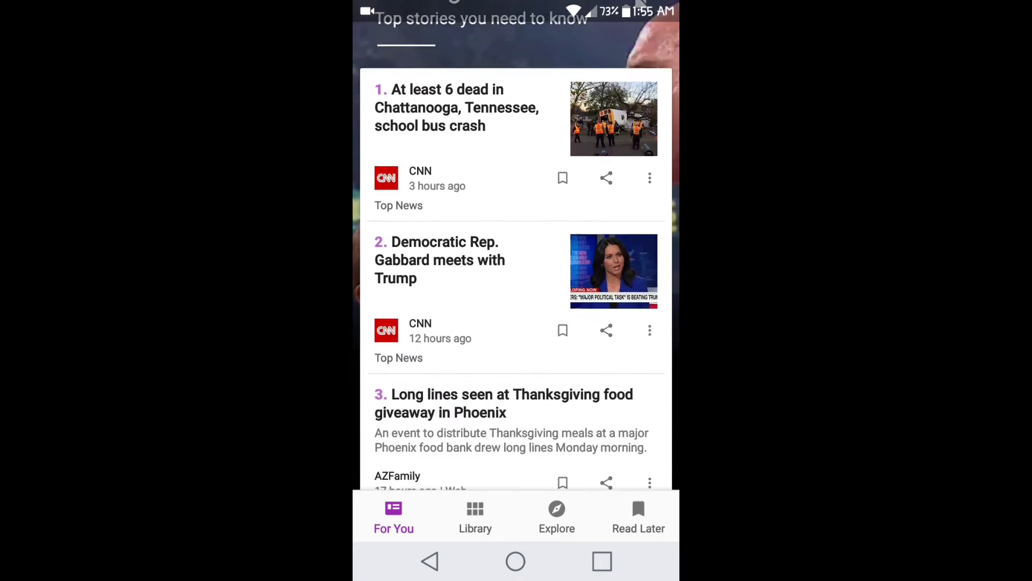
{"action": "scroll", "coordinate": [517, 258], "scroll_direction": "down", "scroll_amount": 5}
{"action": "scroll", "coordinate": [517, 259], "scroll_direction": "down", "scroll_amount": 3}
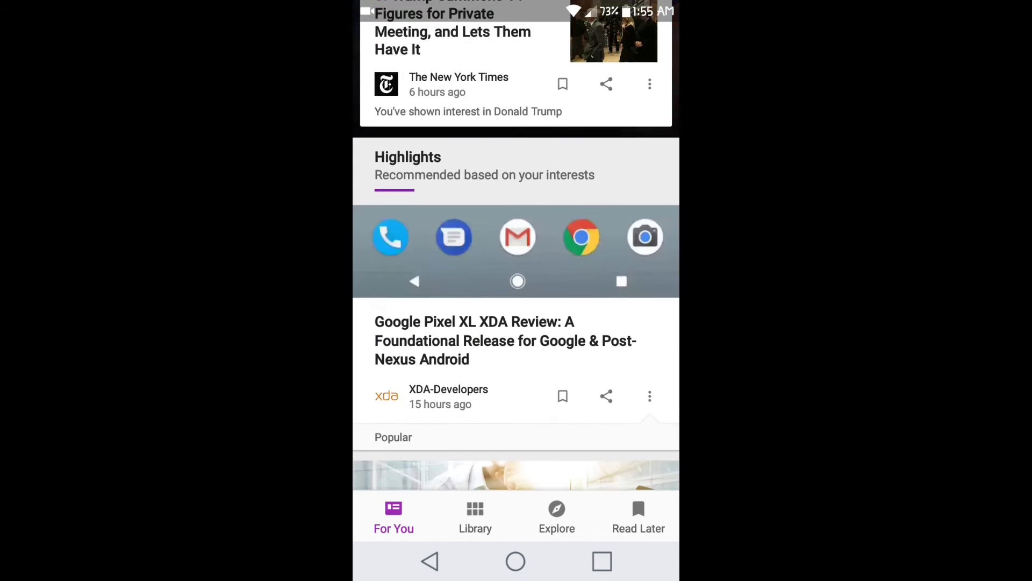
{"action": "scroll", "coordinate": [516, 258], "scroll_direction": "down", "scroll_amount": 2}
{"action": "scroll", "coordinate": [517, 258], "scroll_direction": "down", "scroll_amount": 4}
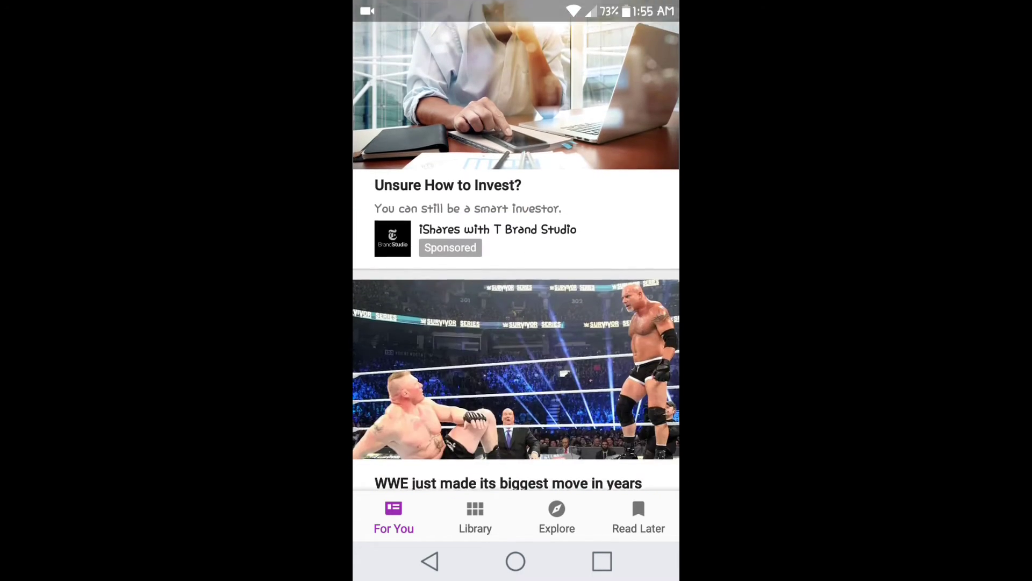
{"action": "scroll", "coordinate": [516, 259], "scroll_direction": "down", "scroll_amount": 1}
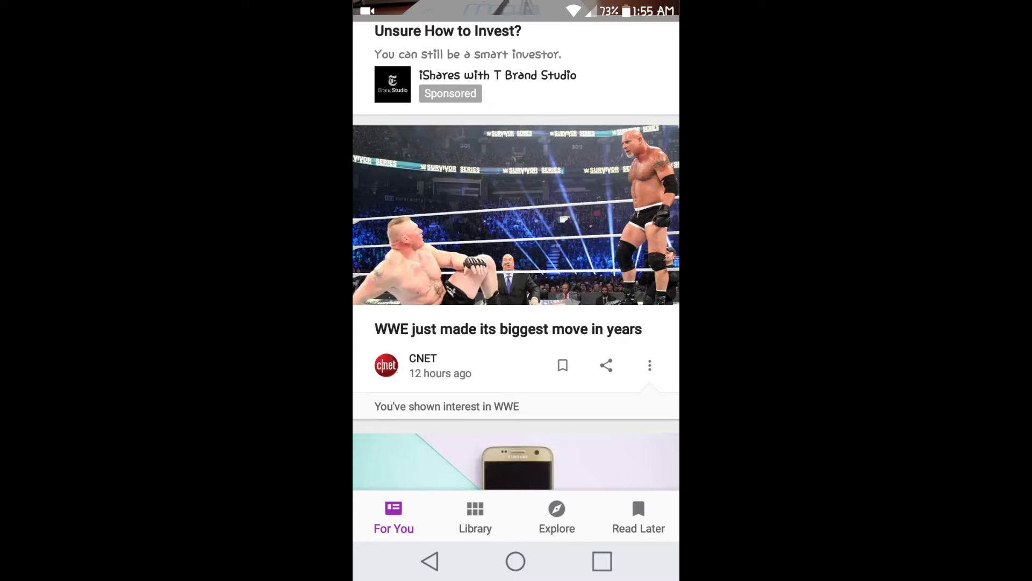
{"action": "scroll", "coordinate": [516, 258], "scroll_direction": "down", "scroll_amount": 2}
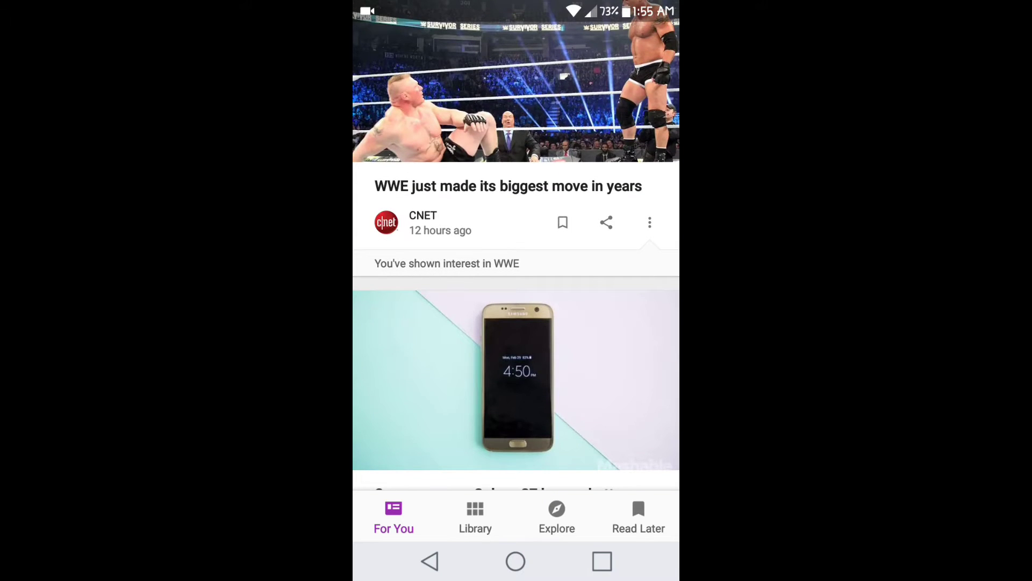
{"action": "scroll", "coordinate": [516, 258], "scroll_direction": "down", "scroll_amount": 2}
{"action": "scroll", "coordinate": [516, 259], "scroll_direction": "down", "scroll_amount": 2}
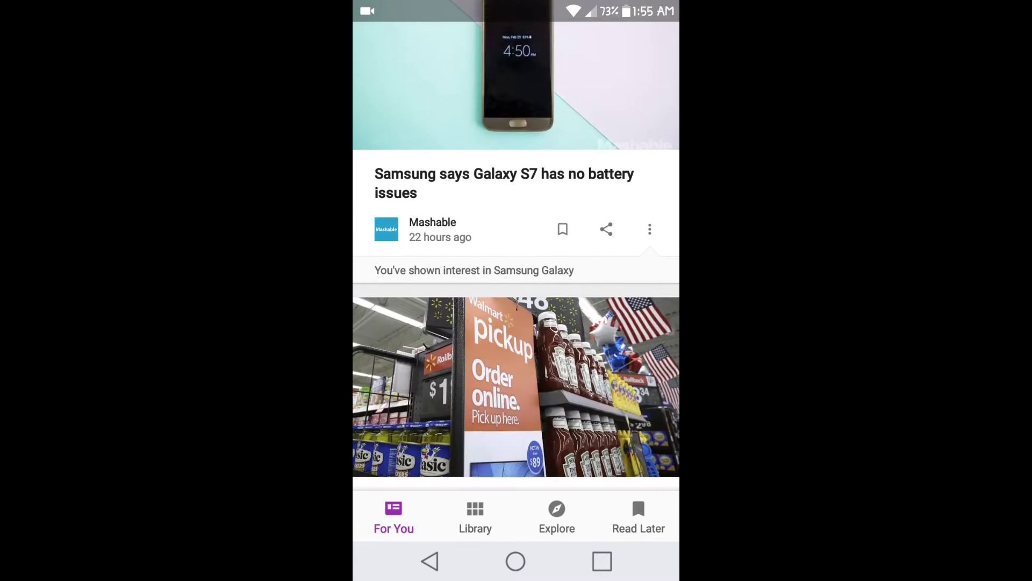
{"action": "scroll", "coordinate": [517, 258], "scroll_direction": "down", "scroll_amount": 2}
{"action": "scroll", "coordinate": [516, 259], "scroll_direction": "down", "scroll_amount": 1}
{"action": "scroll", "coordinate": [516, 258], "scroll_direction": "down", "scroll_amount": 2}
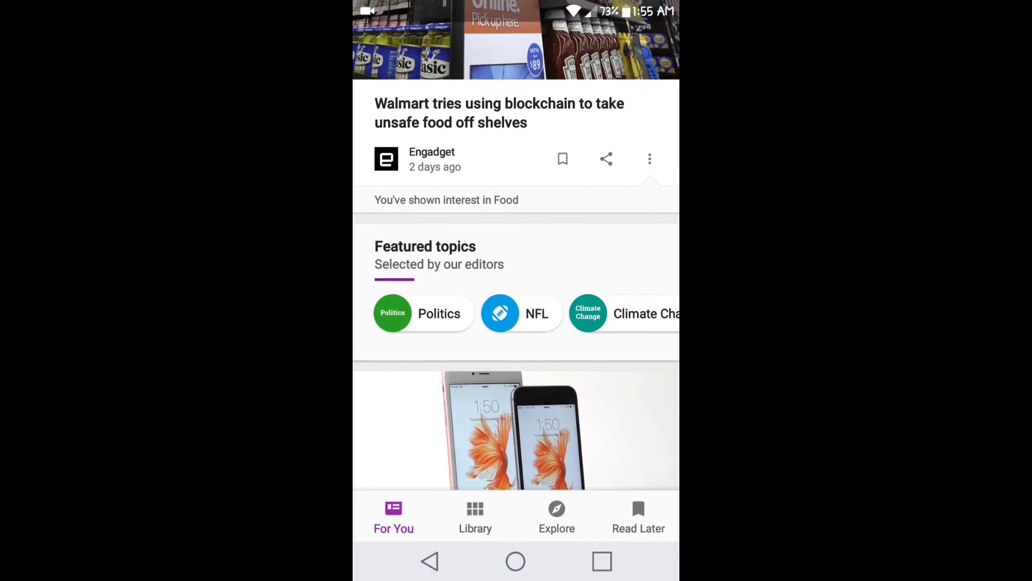
{"action": "scroll", "coordinate": [516, 258], "scroll_direction": "down", "scroll_amount": 3}
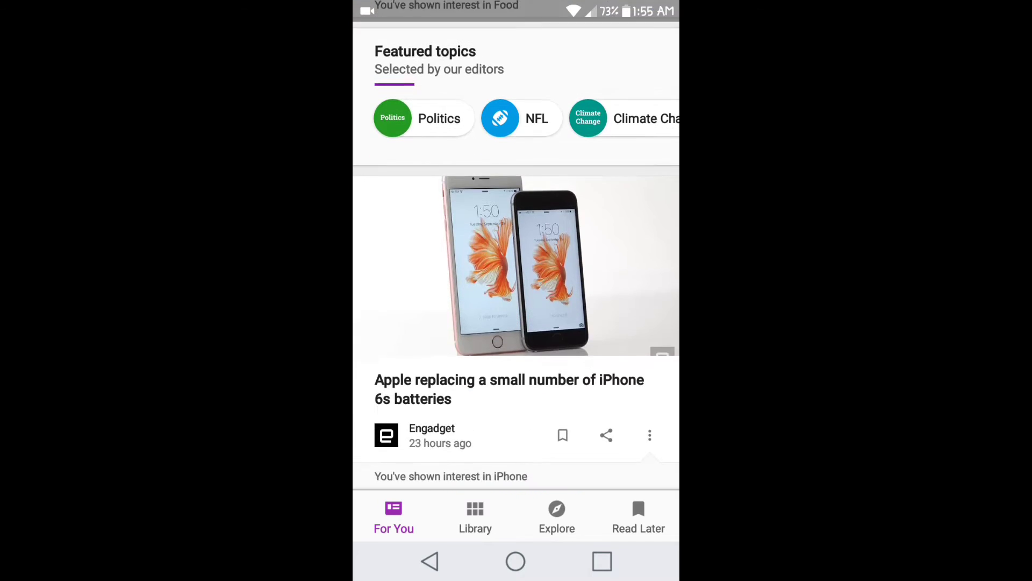
{"action": "scroll", "coordinate": [516, 258], "scroll_direction": "up", "scroll_amount": 3}
{"action": "scroll", "coordinate": [516, 258], "scroll_direction": "up", "scroll_amount": 3}
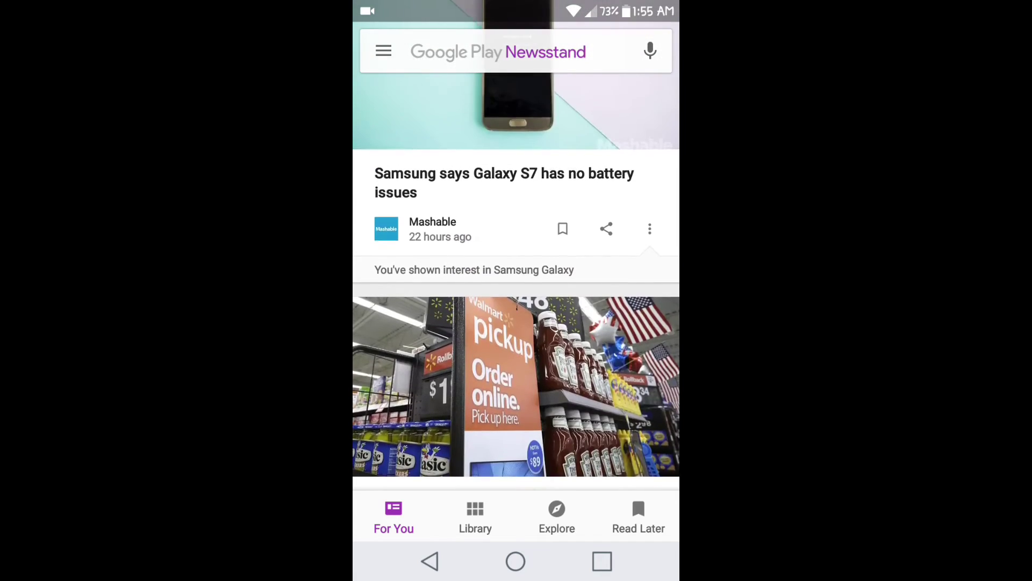
{"action": "scroll", "coordinate": [516, 259], "scroll_direction": "up", "scroll_amount": 3}
{"action": "scroll", "coordinate": [516, 258], "scroll_direction": "up", "scroll_amount": 3}
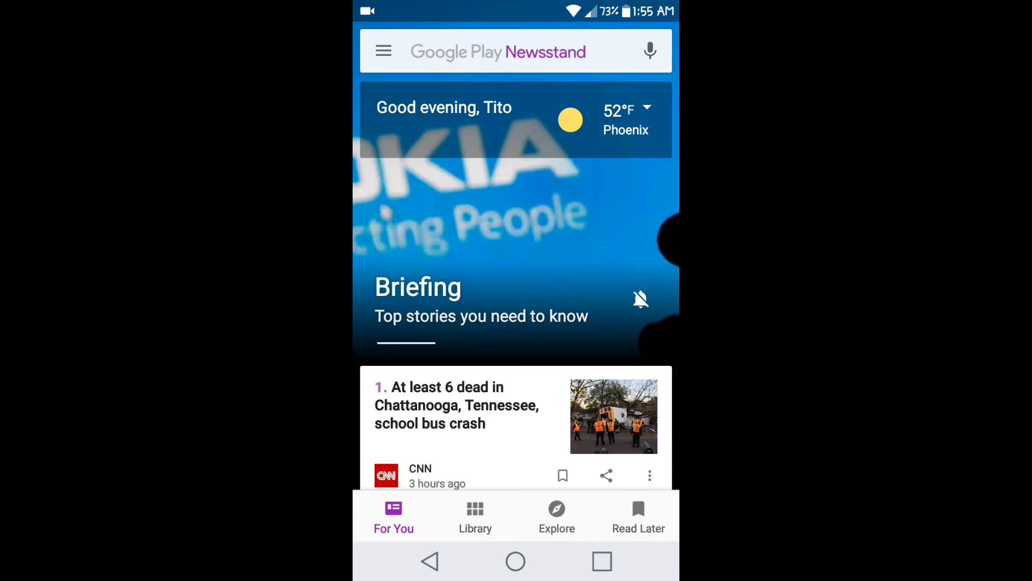
Switch to the Library to see followed Topics & Sources and Your magazines.
{"action": "left_click", "coordinate": [476, 517]}
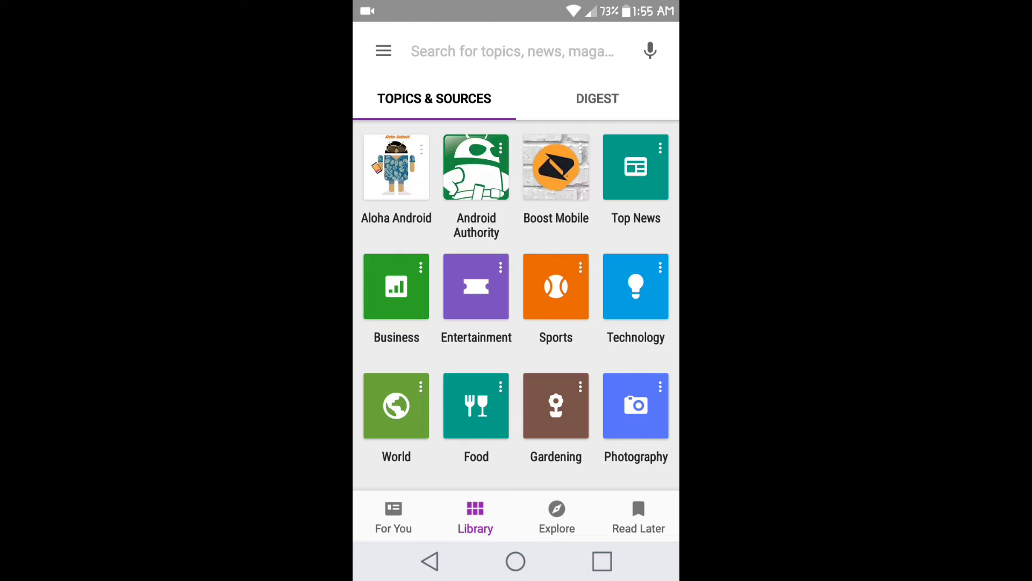
{"action": "scroll", "coordinate": [516, 306], "scroll_direction": "down", "scroll_amount": 4}
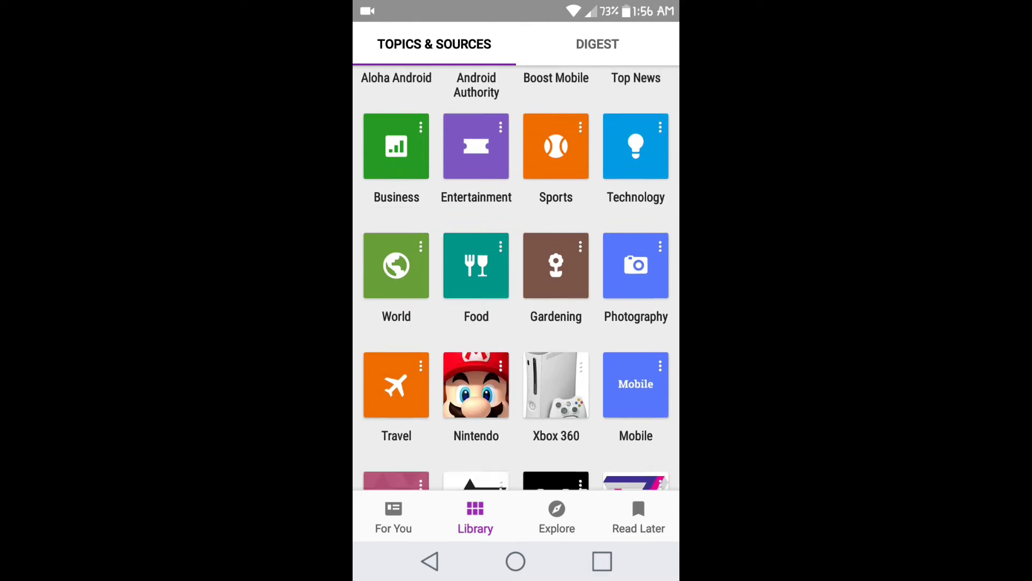
{"action": "scroll", "coordinate": [516, 307], "scroll_direction": "down", "scroll_amount": 4}
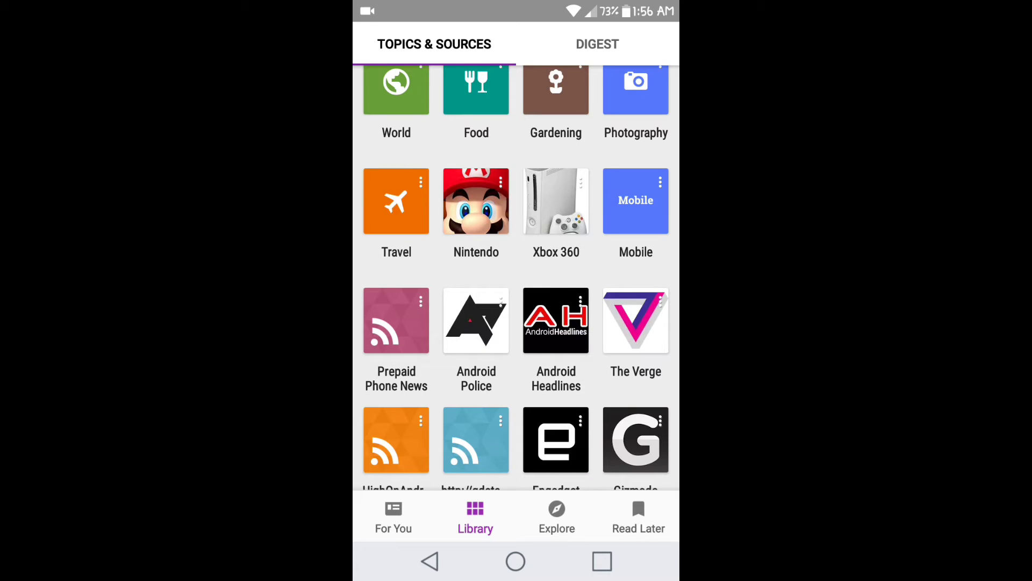
{"action": "scroll", "coordinate": [516, 307], "scroll_direction": "down", "scroll_amount": 3}
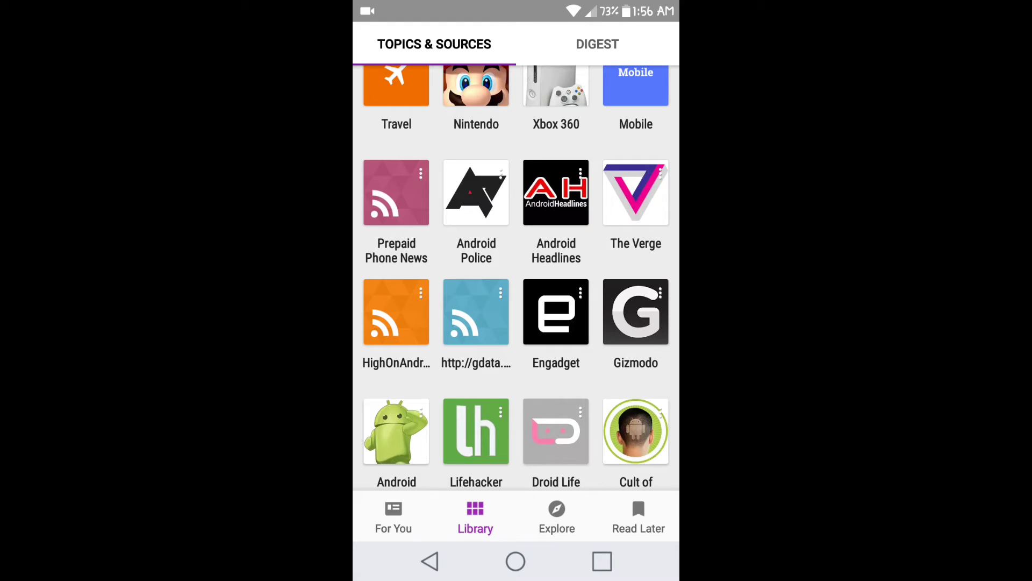
{"action": "scroll", "coordinate": [516, 307], "scroll_direction": "down", "scroll_amount": 3}
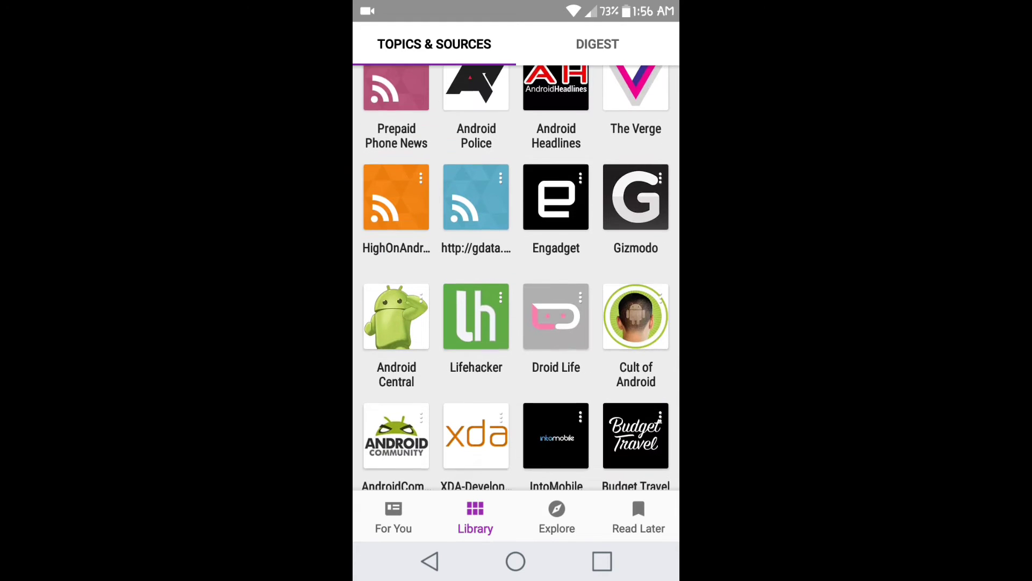
{"action": "scroll", "coordinate": [516, 307], "scroll_direction": "down", "scroll_amount": 3}
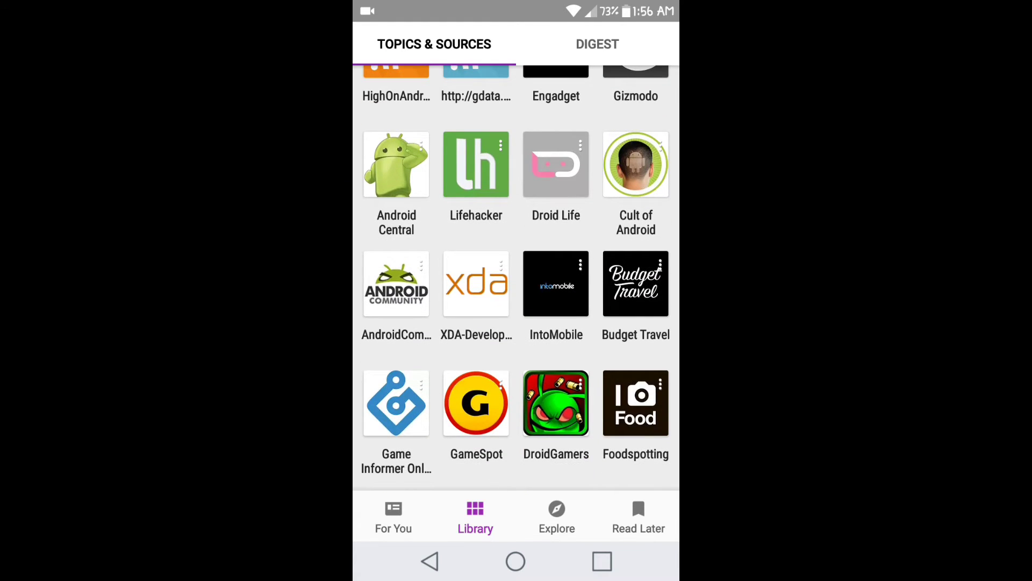
{"action": "scroll", "coordinate": [517, 307], "scroll_direction": "down", "scroll_amount": 4}
{"action": "scroll", "coordinate": [516, 274], "scroll_direction": "down", "scroll_amount": 1}
{"action": "scroll", "coordinate": [516, 274], "scroll_direction": "down", "scroll_amount": 3}
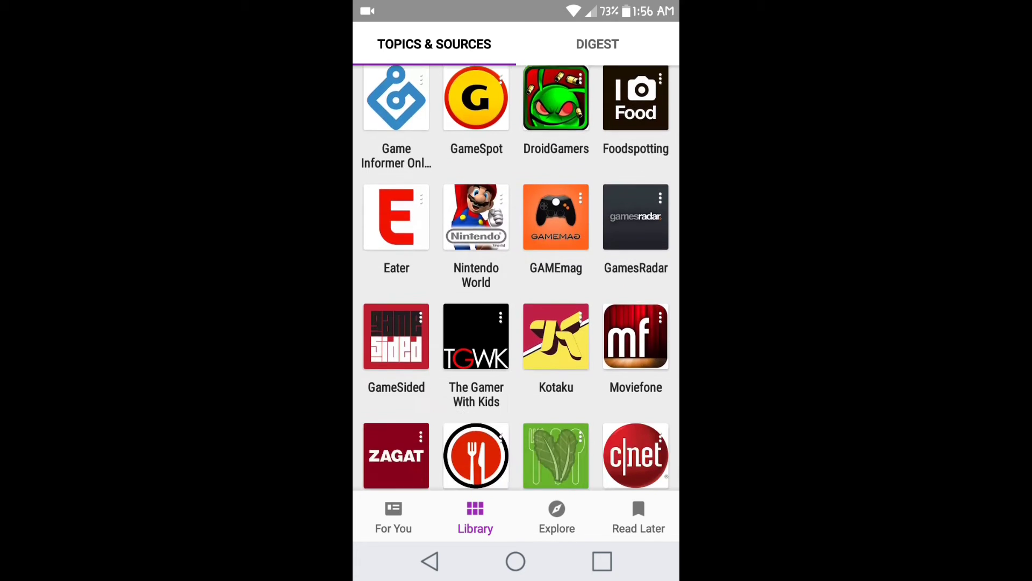
{"action": "scroll", "coordinate": [516, 274], "scroll_direction": "down", "scroll_amount": 3}
{"action": "scroll", "coordinate": [517, 274], "scroll_direction": "down", "scroll_amount": 4}
{"action": "scroll", "coordinate": [516, 274], "scroll_direction": "down", "scroll_amount": 3}
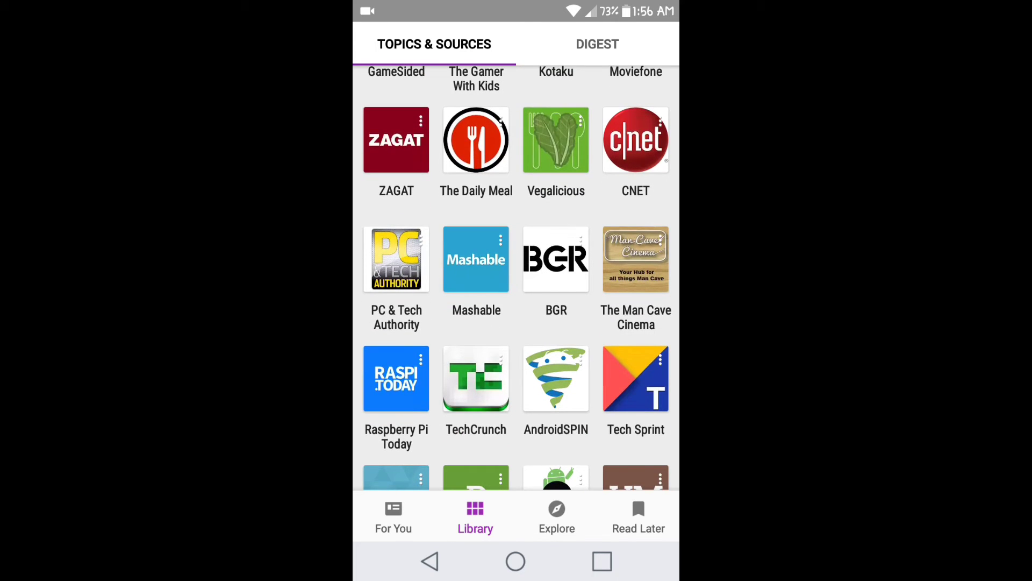
{"action": "scroll", "coordinate": [516, 275], "scroll_direction": "down", "scroll_amount": 4}
{"action": "scroll", "coordinate": [516, 274], "scroll_direction": "down", "scroll_amount": 3}
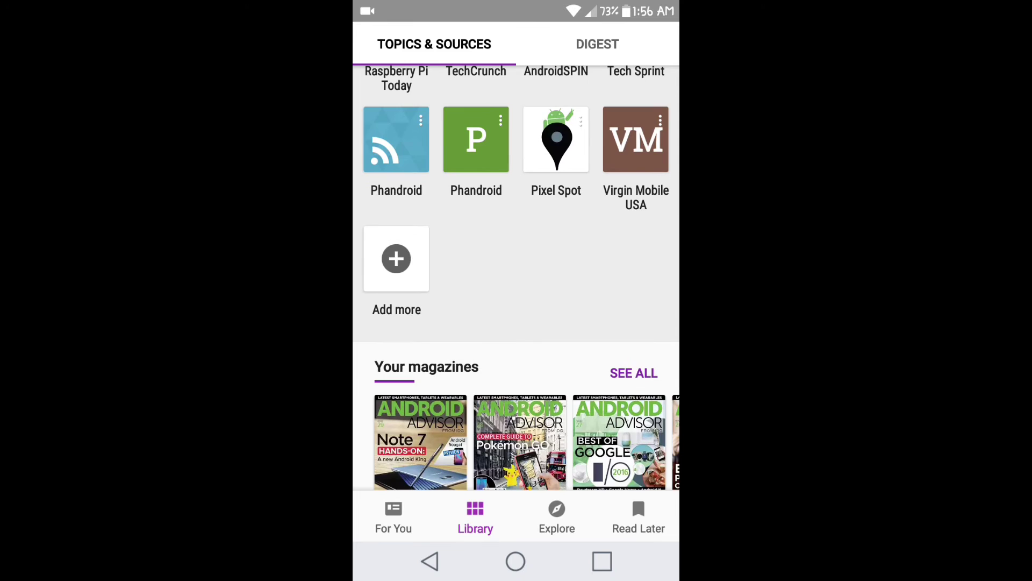
{"action": "scroll", "coordinate": [517, 323], "scroll_direction": "down", "scroll_amount": 3}
{"action": "scroll", "coordinate": [516, 322], "scroll_direction": "down", "scroll_amount": 1}
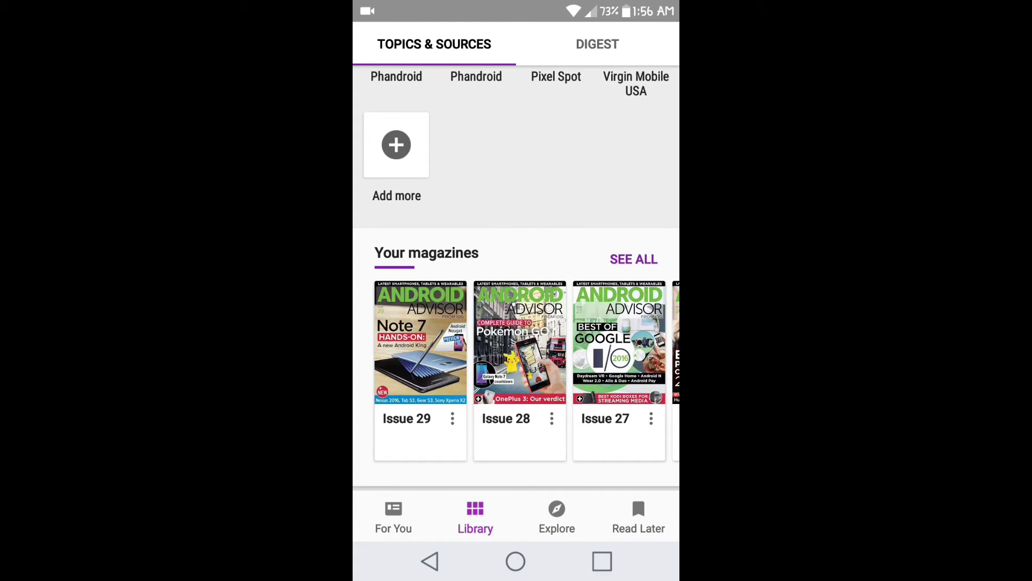
{"action": "scroll", "coordinate": [517, 347], "scroll_direction": "right", "scroll_amount": 5}
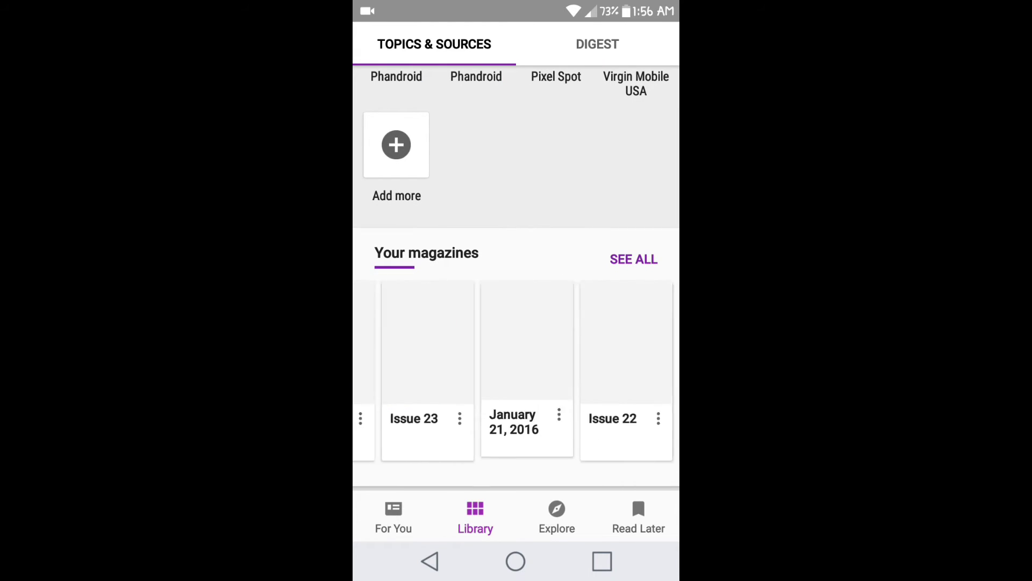
{"action": "scroll", "coordinate": [517, 282], "scroll_direction": "up", "scroll_amount": 3}
{"action": "scroll", "coordinate": [517, 322], "scroll_direction": "down", "scroll_amount": 3}
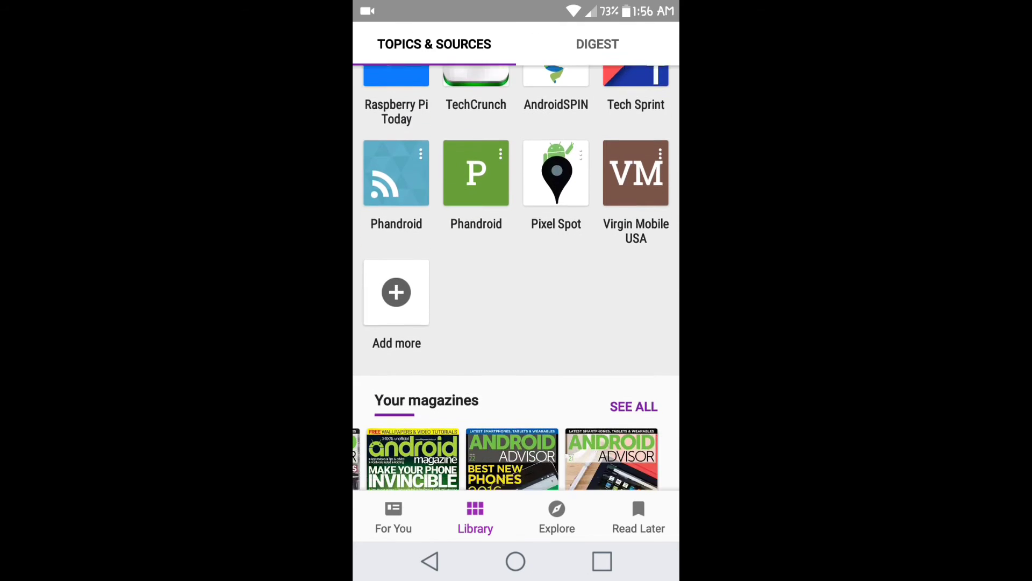
{"action": "scroll", "coordinate": [516, 347], "scroll_direction": "left", "scroll_amount": 5}
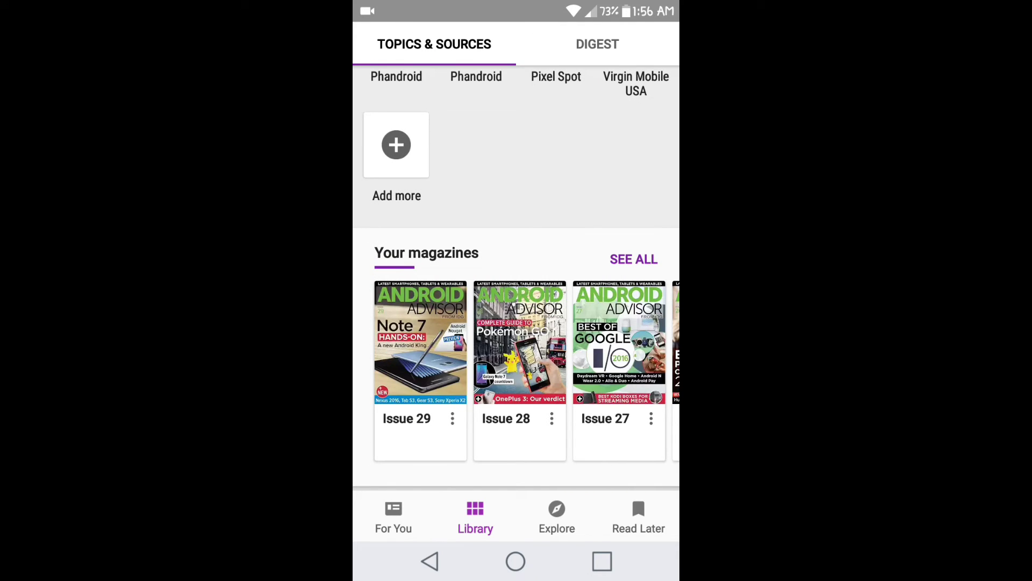
Look through the Explore topic categories and the empty Read Later list, then return to For You.
{"action": "left_click", "coordinate": [557, 517]}
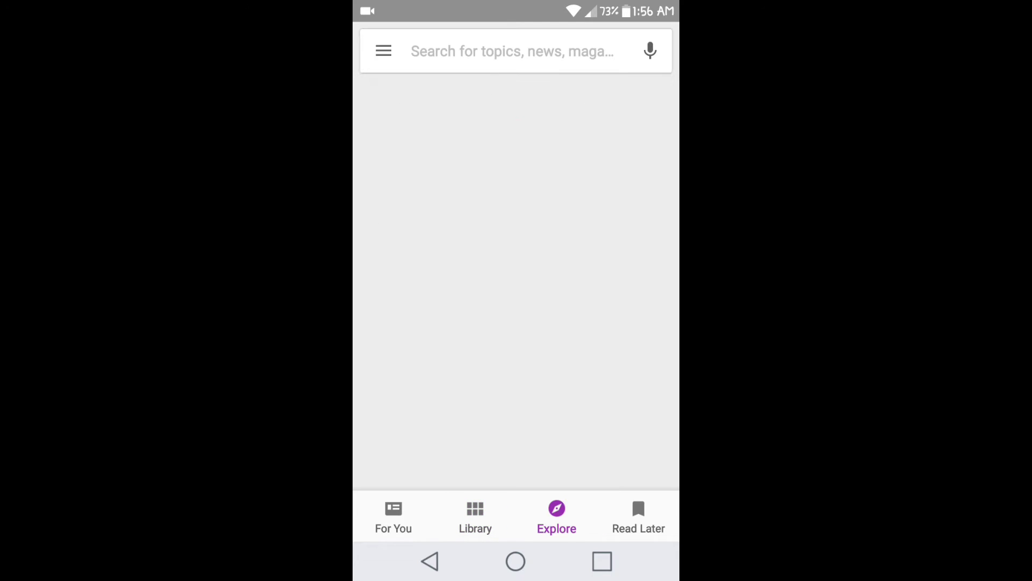
{"action": "scroll", "coordinate": [516, 322], "scroll_direction": "down", "scroll_amount": 5}
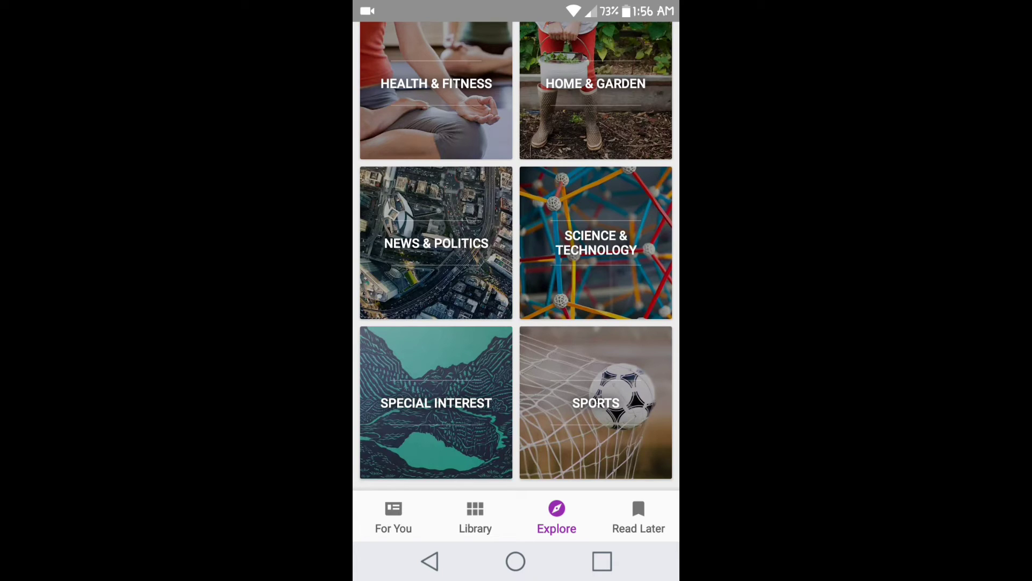
{"action": "left_click", "coordinate": [638, 516]}
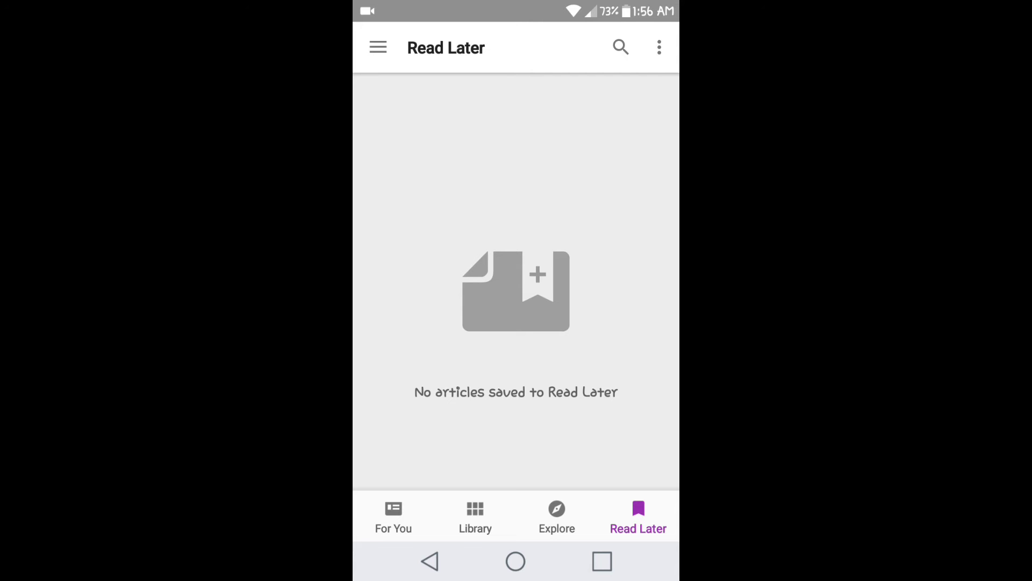
{"action": "left_click", "coordinate": [393, 517]}
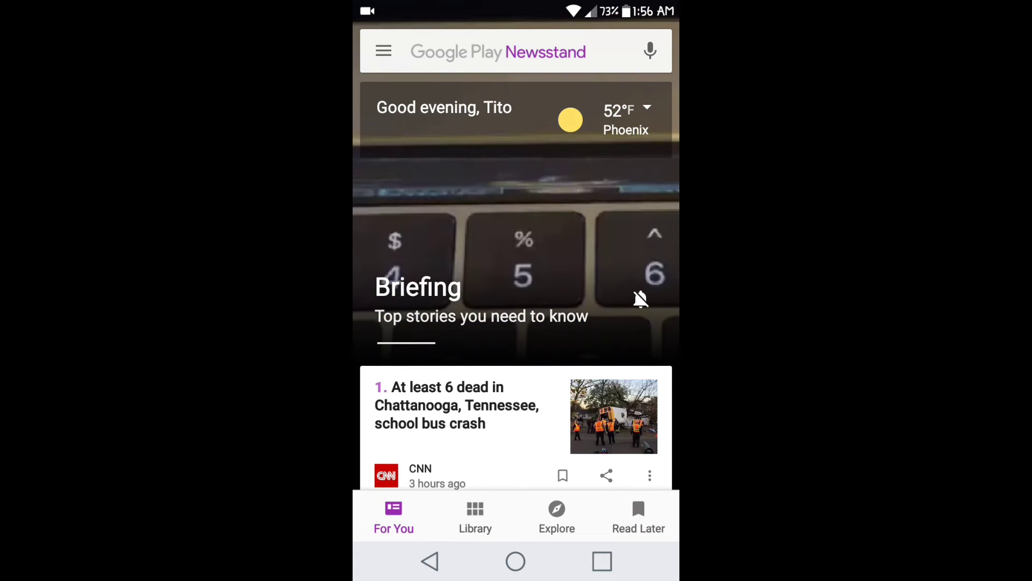
{"action": "scroll", "coordinate": [517, 324], "scroll_direction": "down", "scroll_amount": 3}
{"action": "scroll", "coordinate": [516, 323], "scroll_direction": "up", "scroll_amount": 3}
{"action": "scroll", "coordinate": [517, 322], "scroll_direction": "down", "scroll_amount": 5}
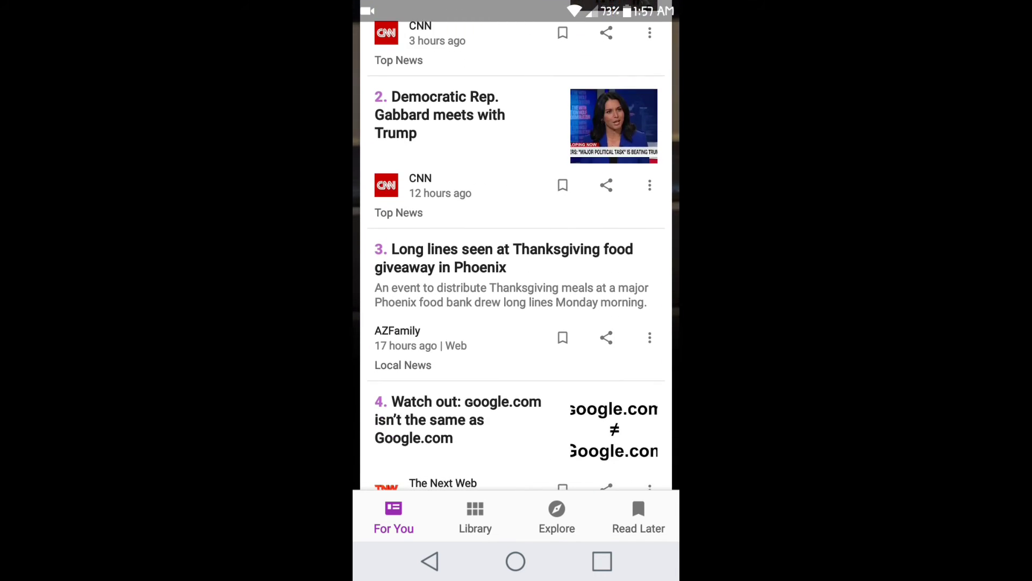
{"action": "scroll", "coordinate": [516, 322], "scroll_direction": "down", "scroll_amount": 3}
{"action": "scroll", "coordinate": [516, 323], "scroll_direction": "down", "scroll_amount": 3}
{"action": "scroll", "coordinate": [516, 323], "scroll_direction": "down", "scroll_amount": 4}
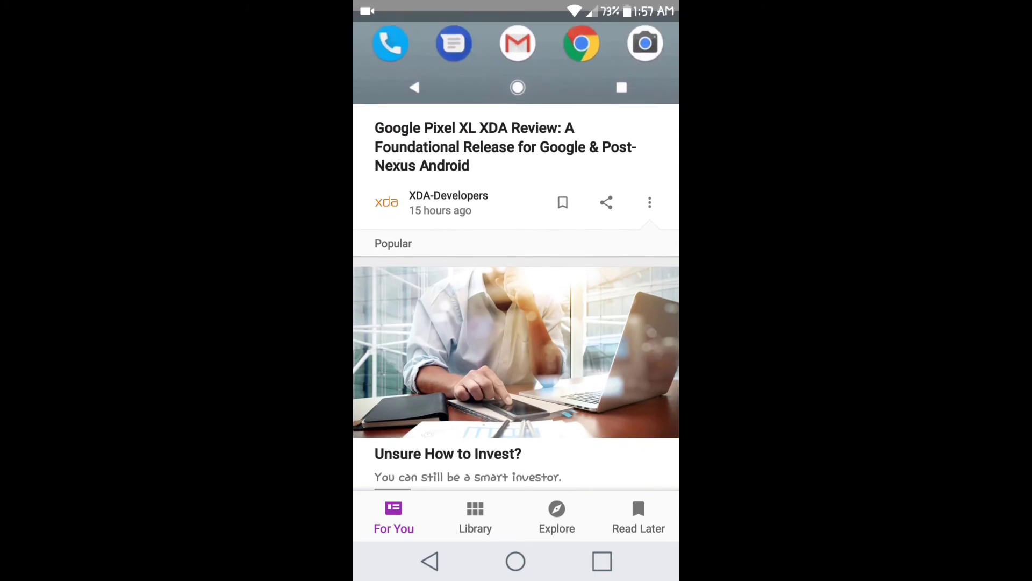
{"action": "scroll", "coordinate": [517, 323], "scroll_direction": "down", "scroll_amount": 3}
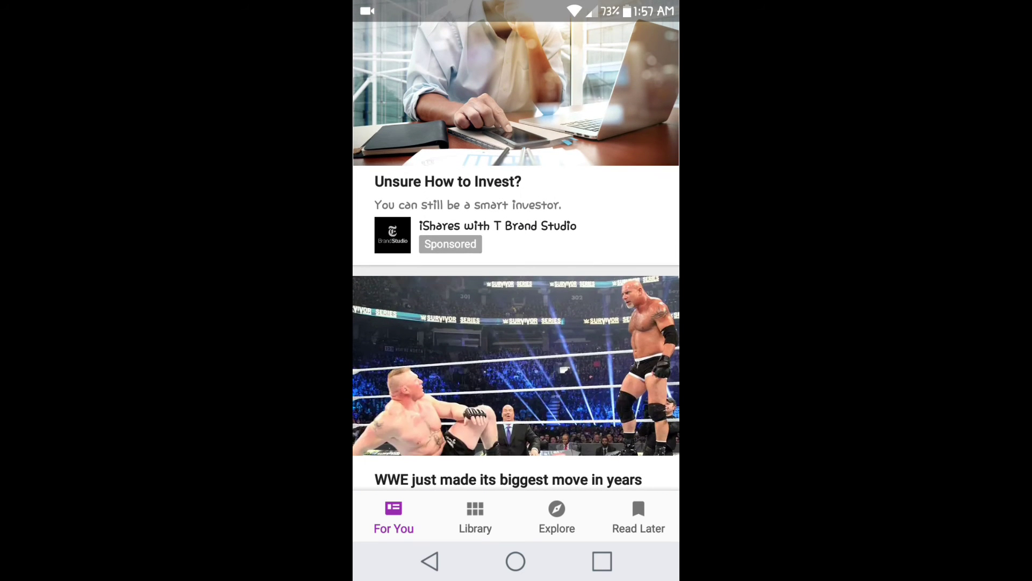
{"action": "scroll", "coordinate": [516, 323], "scroll_direction": "down", "scroll_amount": 2}
{"action": "scroll", "coordinate": [516, 323], "scroll_direction": "down", "scroll_amount": 3}
{"action": "scroll", "coordinate": [516, 323], "scroll_direction": "down", "scroll_amount": 2}
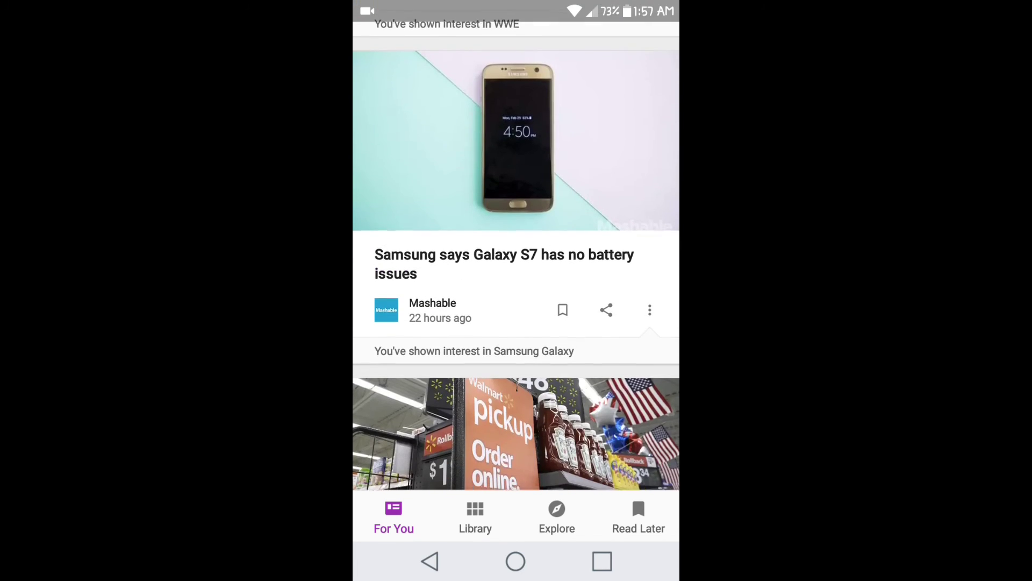
{"action": "scroll", "coordinate": [516, 242], "scroll_direction": "up", "scroll_amount": 1}
{"action": "scroll", "coordinate": [516, 242], "scroll_direction": "up", "scroll_amount": 3}
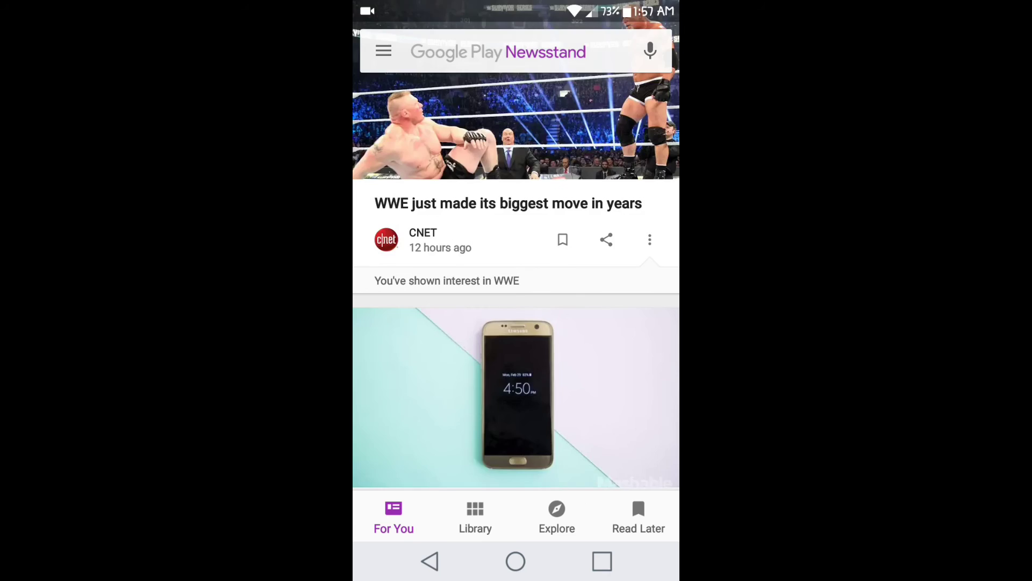
{"action": "scroll", "coordinate": [517, 243], "scroll_direction": "up", "scroll_amount": 3}
{"action": "scroll", "coordinate": [516, 242], "scroll_direction": "up", "scroll_amount": 1}
{"action": "scroll", "coordinate": [516, 282], "scroll_direction": "up", "scroll_amount": 5}
{"action": "scroll", "coordinate": [516, 282], "scroll_direction": "up", "scroll_amount": 3}
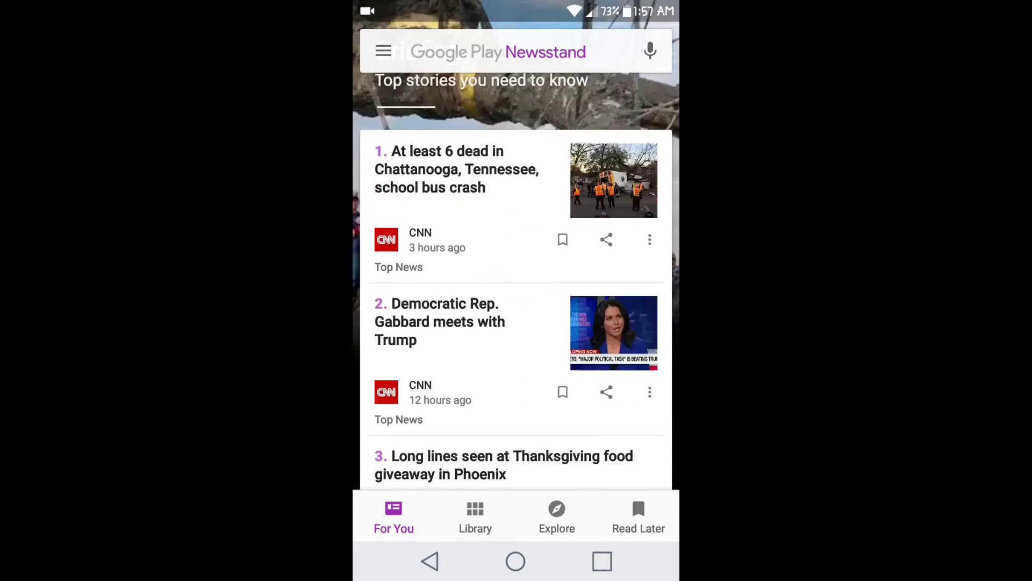
{"action": "scroll", "coordinate": [517, 283], "scroll_direction": "up", "scroll_amount": 2}
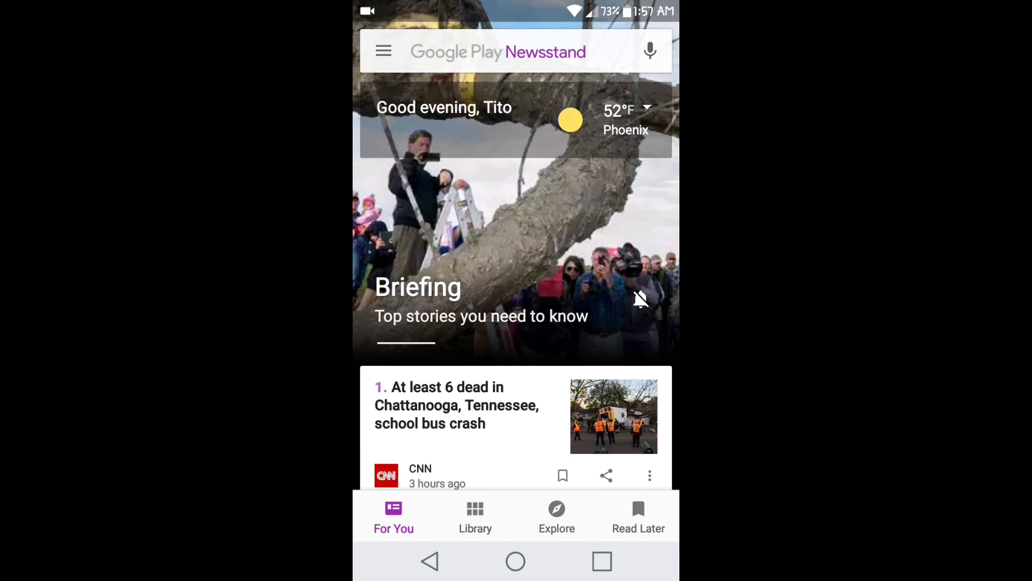
{"action": "scroll", "coordinate": [516, 283], "scroll_direction": "down", "scroll_amount": 3}
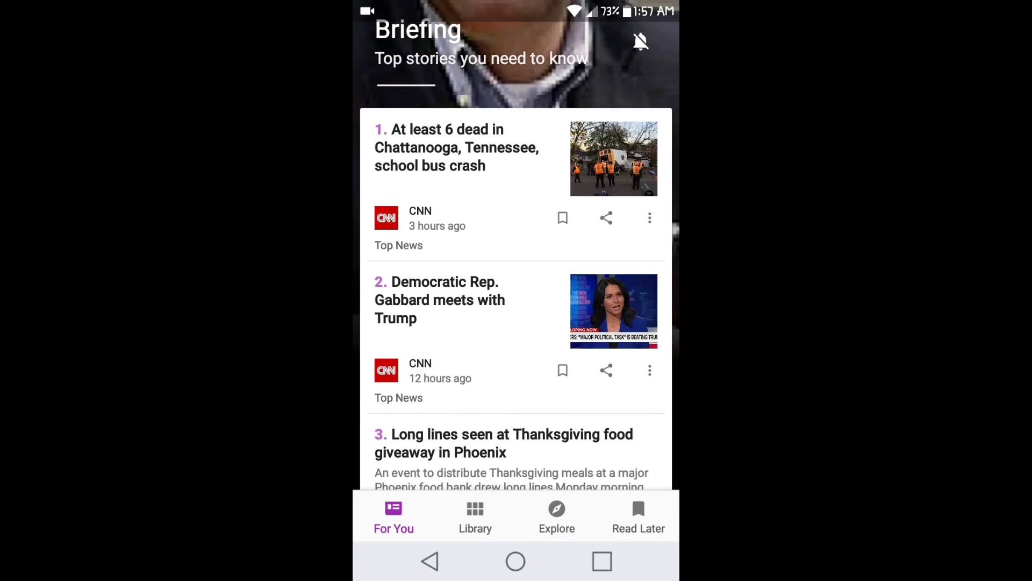
{"action": "scroll", "coordinate": [516, 282], "scroll_direction": "down", "scroll_amount": 2}
{"action": "scroll", "coordinate": [516, 282], "scroll_direction": "down", "scroll_amount": 2}
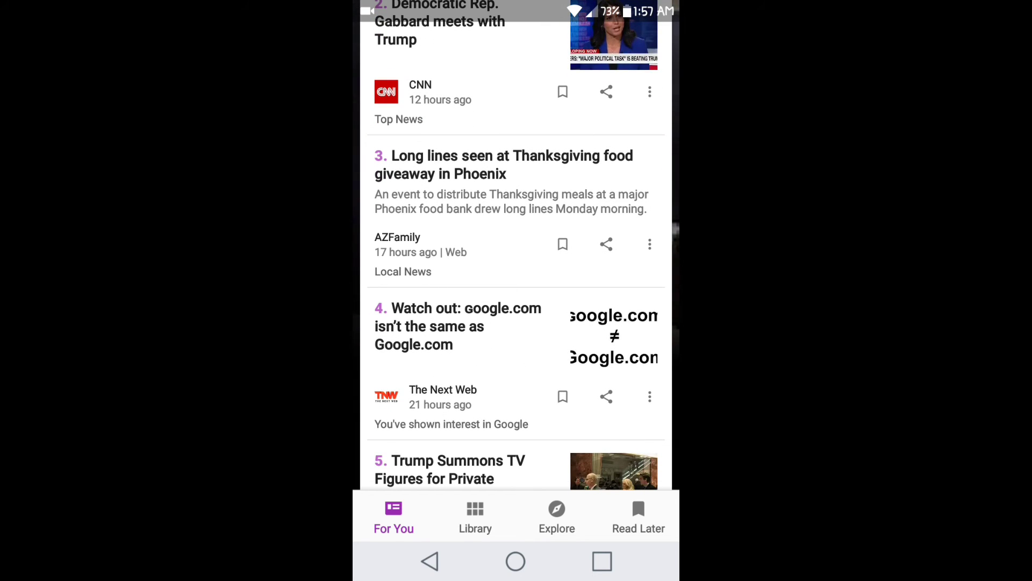
{"action": "scroll", "coordinate": [517, 282], "scroll_direction": "down", "scroll_amount": 1}
{"action": "scroll", "coordinate": [516, 282], "scroll_direction": "down", "scroll_amount": 2}
{"action": "scroll", "coordinate": [516, 282], "scroll_direction": "down", "scroll_amount": 1}
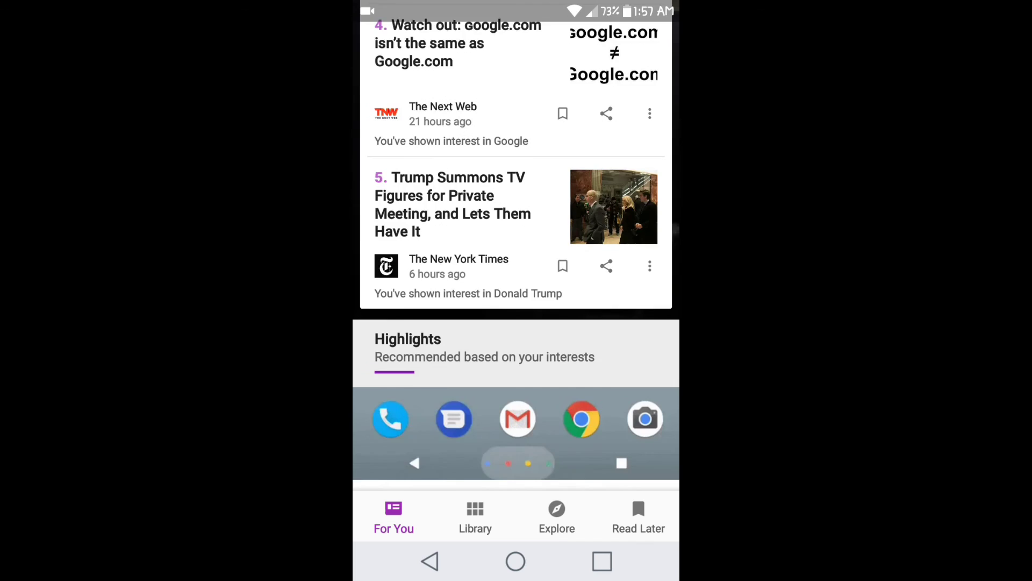
{"action": "scroll", "coordinate": [516, 283], "scroll_direction": "down", "scroll_amount": 3}
{"action": "scroll", "coordinate": [516, 283], "scroll_direction": "down", "scroll_amount": 2}
{"action": "scroll", "coordinate": [517, 283], "scroll_direction": "down", "scroll_amount": 1}
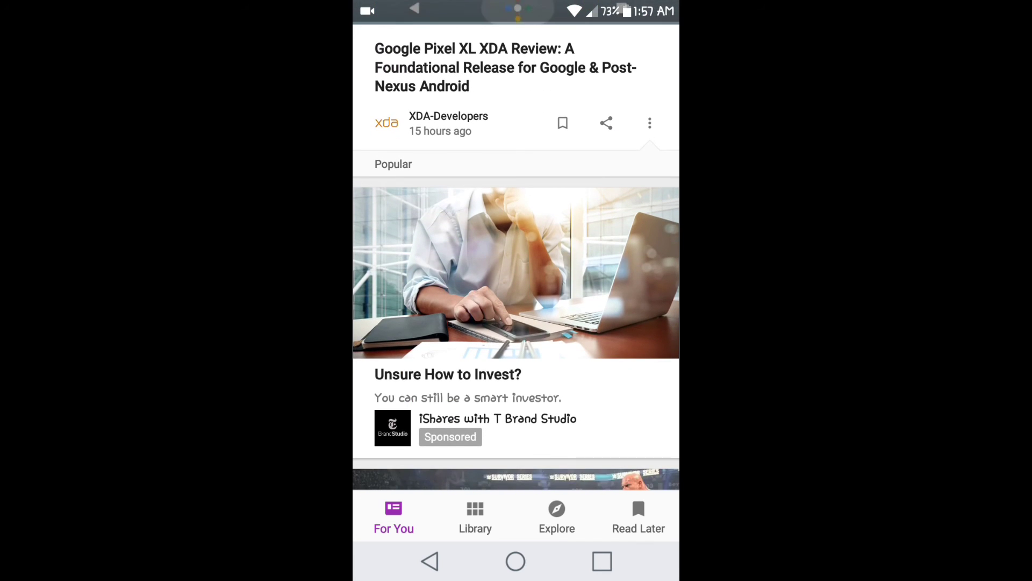
{"action": "scroll", "coordinate": [516, 282], "scroll_direction": "down", "scroll_amount": 2}
{"action": "scroll", "coordinate": [517, 283], "scroll_direction": "down", "scroll_amount": 1}
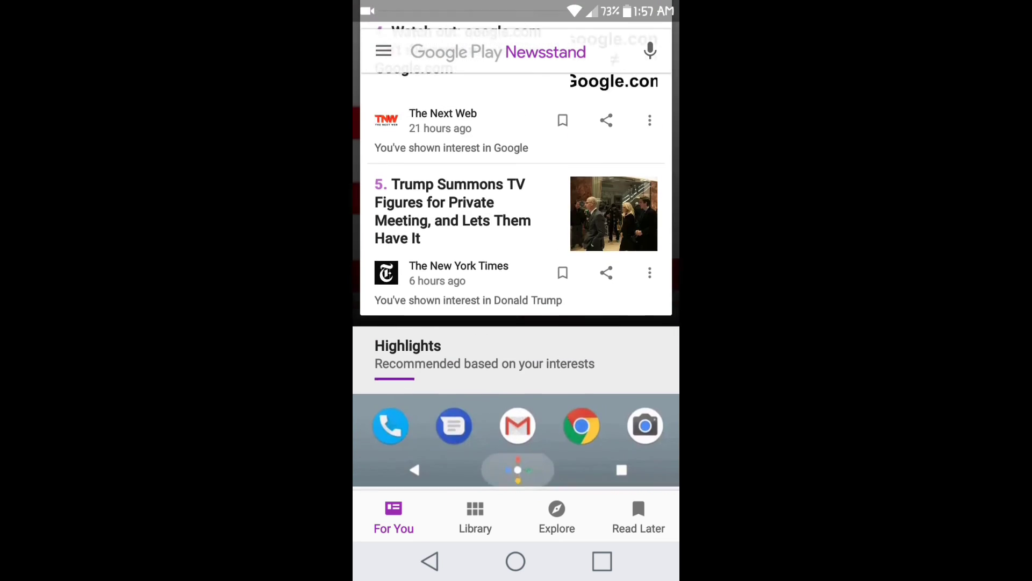
{"action": "scroll", "coordinate": [516, 282], "scroll_direction": "up", "scroll_amount": 2}
{"action": "scroll", "coordinate": [517, 282], "scroll_direction": "up", "scroll_amount": 2}
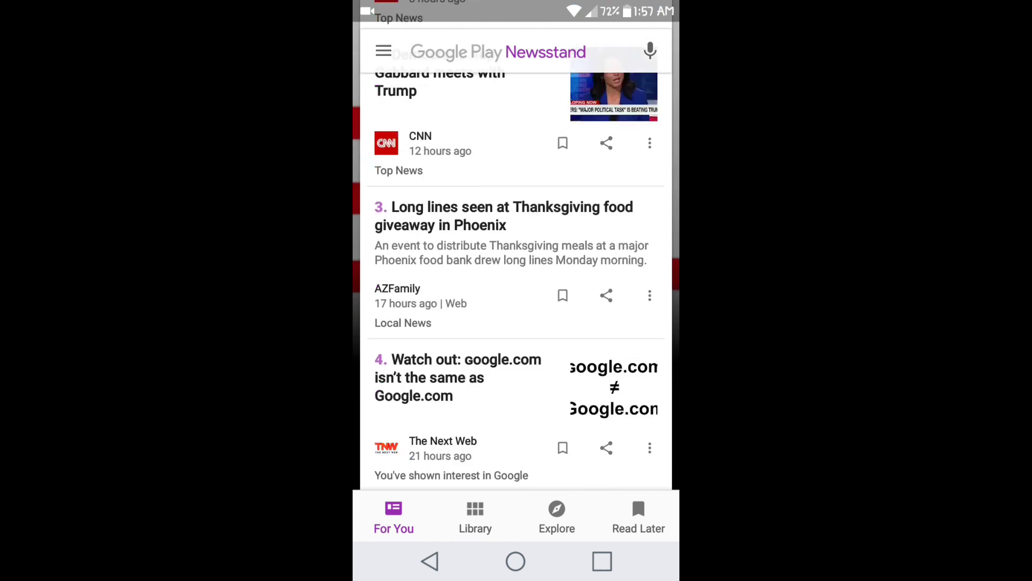
{"action": "scroll", "coordinate": [517, 282], "scroll_direction": "up", "scroll_amount": 3}
{"action": "scroll", "coordinate": [516, 282], "scroll_direction": "up", "scroll_amount": 2}
{"action": "scroll", "coordinate": [516, 282], "scroll_direction": "down", "scroll_amount": 2}
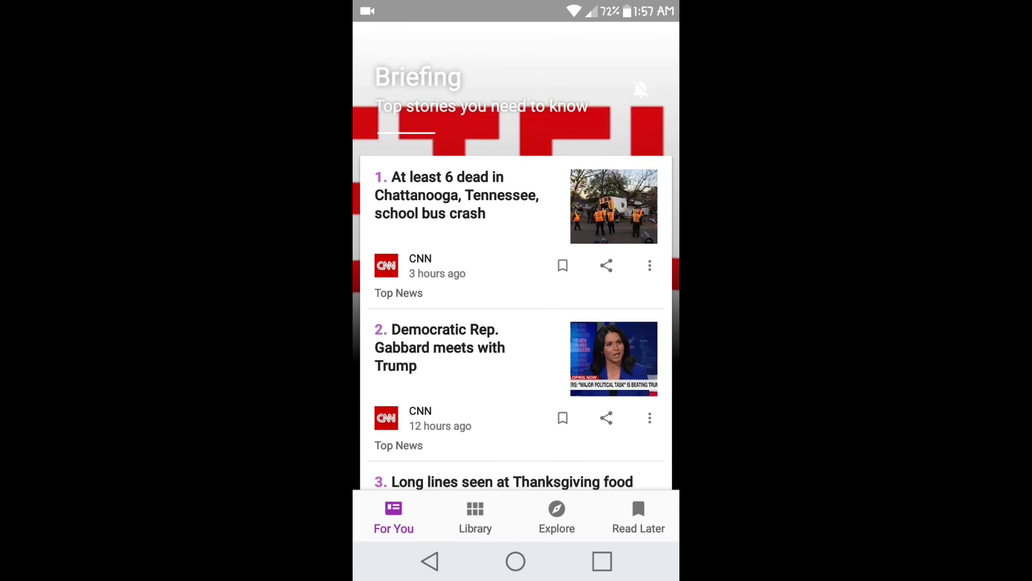
{"action": "scroll", "coordinate": [517, 282], "scroll_direction": "up", "scroll_amount": 3}
{"action": "scroll", "coordinate": [517, 283], "scroll_direction": "up", "scroll_amount": 1}
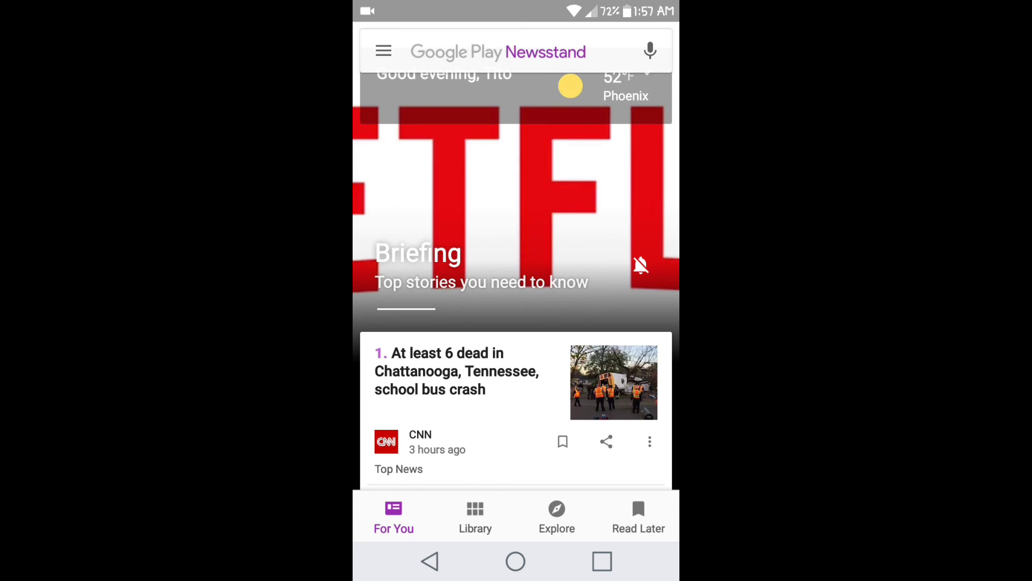
{"action": "scroll", "coordinate": [516, 283], "scroll_direction": "up", "scroll_amount": 2}
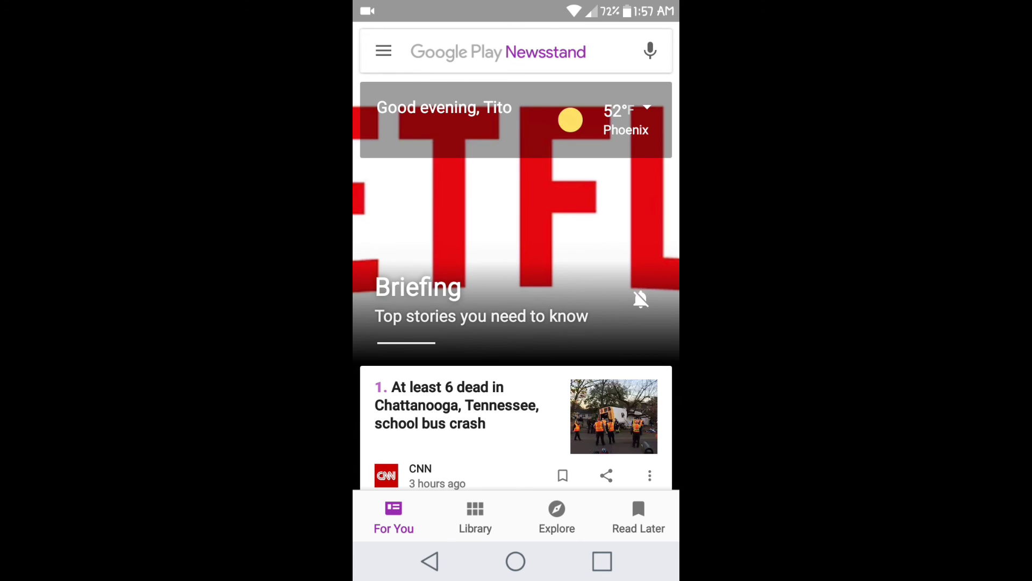